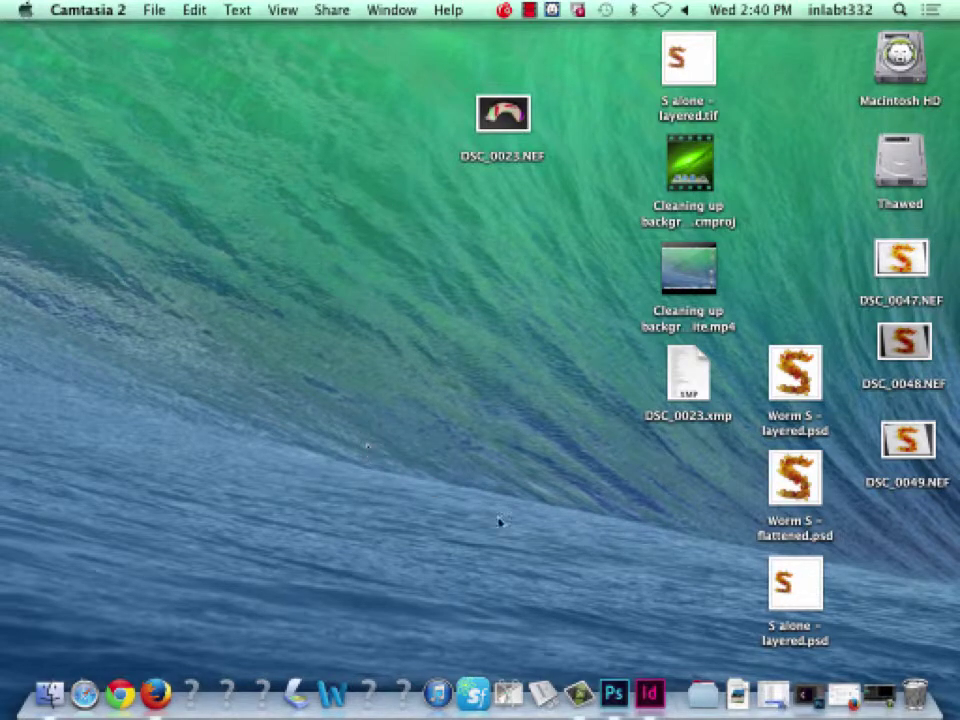
Launch Adobe InDesign from its Dock icon
click(651, 695)
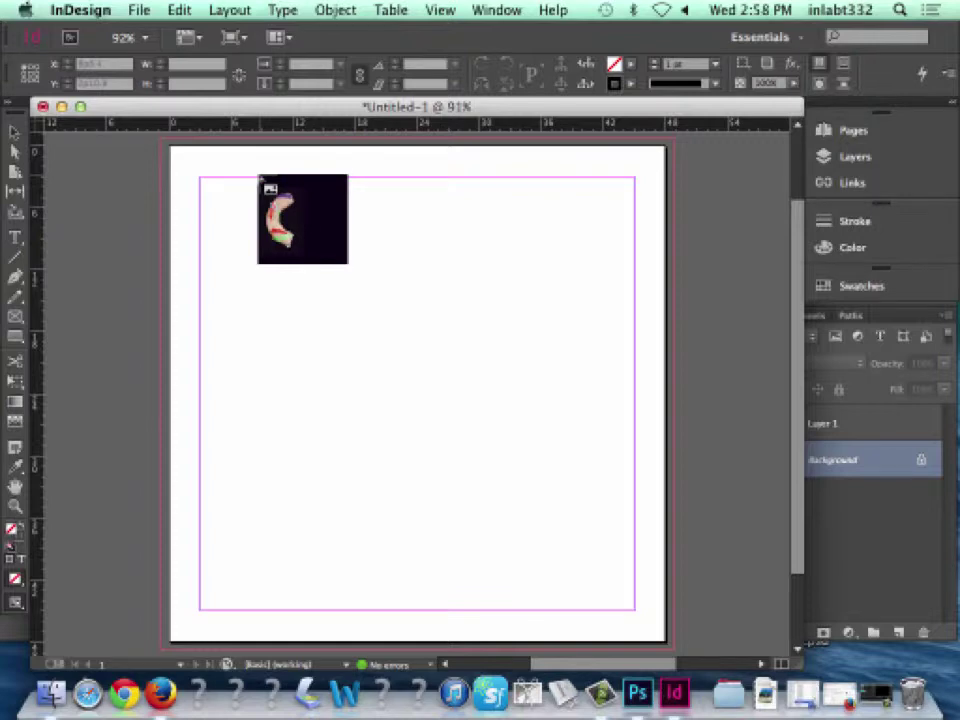
Move the letter C photo frame past the margins into the page's top-left bleed corner
drag(262, 179, 177, 155)
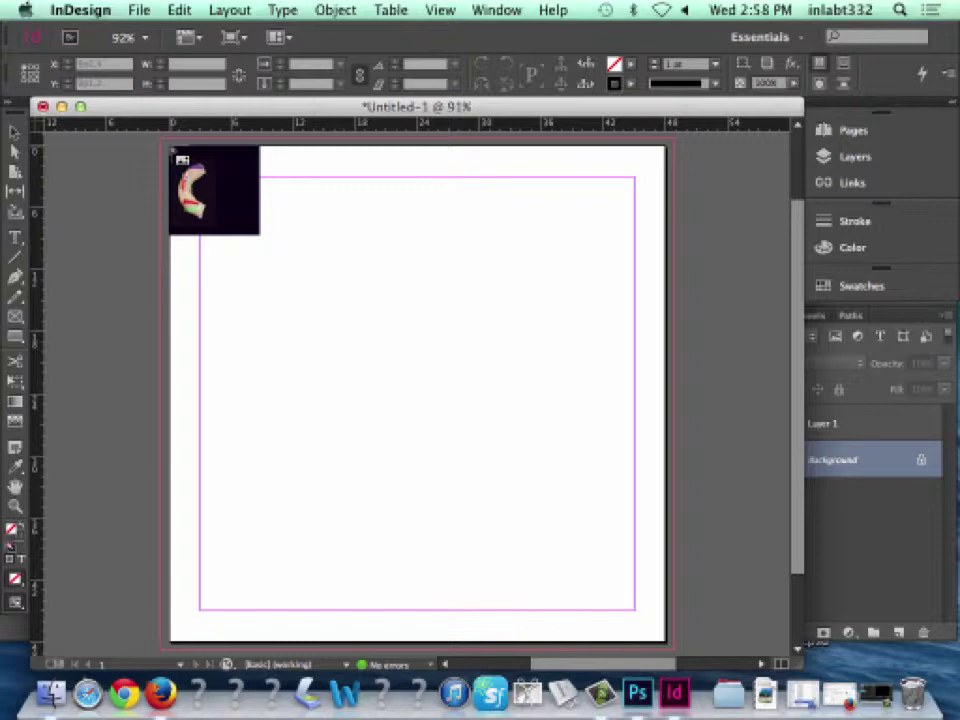
drag(177, 155, 163, 140)
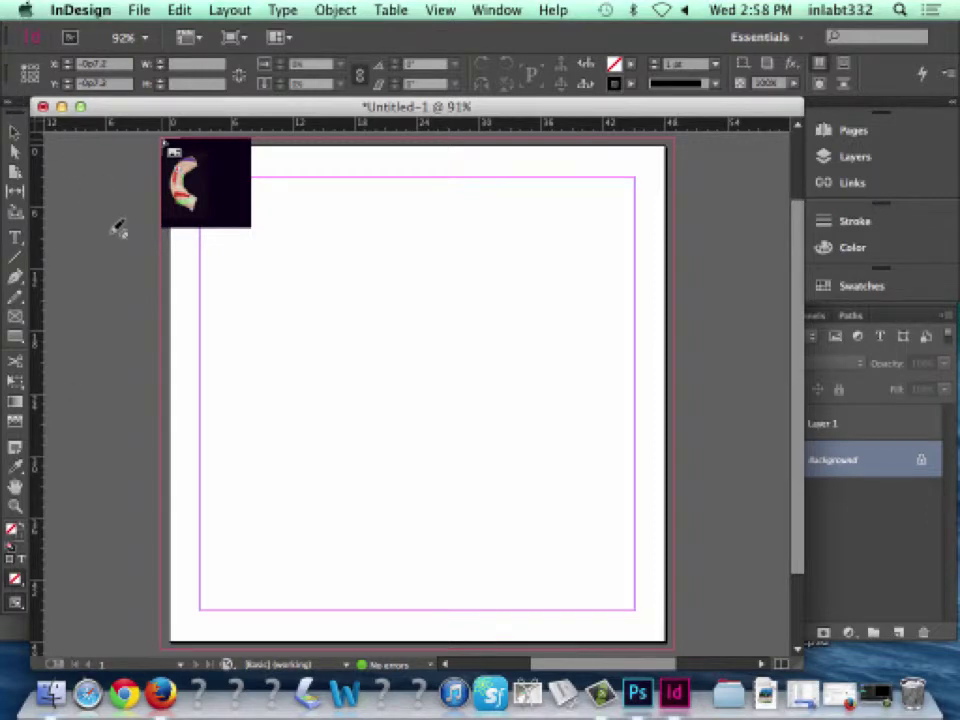
Shift the crescent picture down inside its frame, zooming and panning to check the framing
key(z)
drag(207, 180, 205, 222)
key(z)
key(h)
key(z)
Make Typography the active layer, lock Pig skin C, and draw a text frame right of the C photo
click(17, 151)
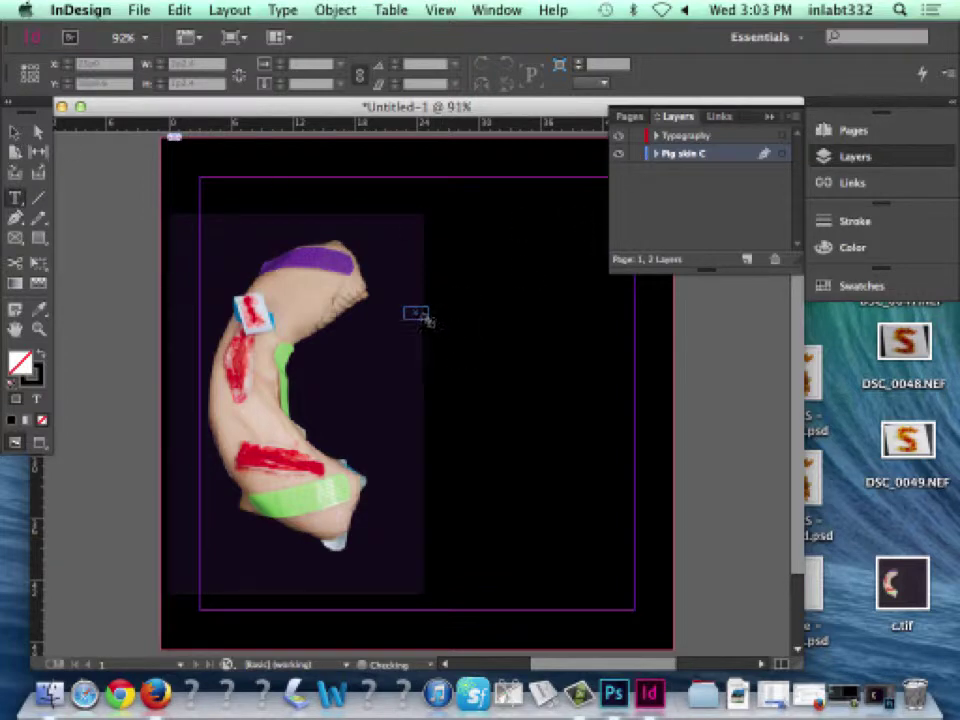
drag(428, 320, 477, 343)
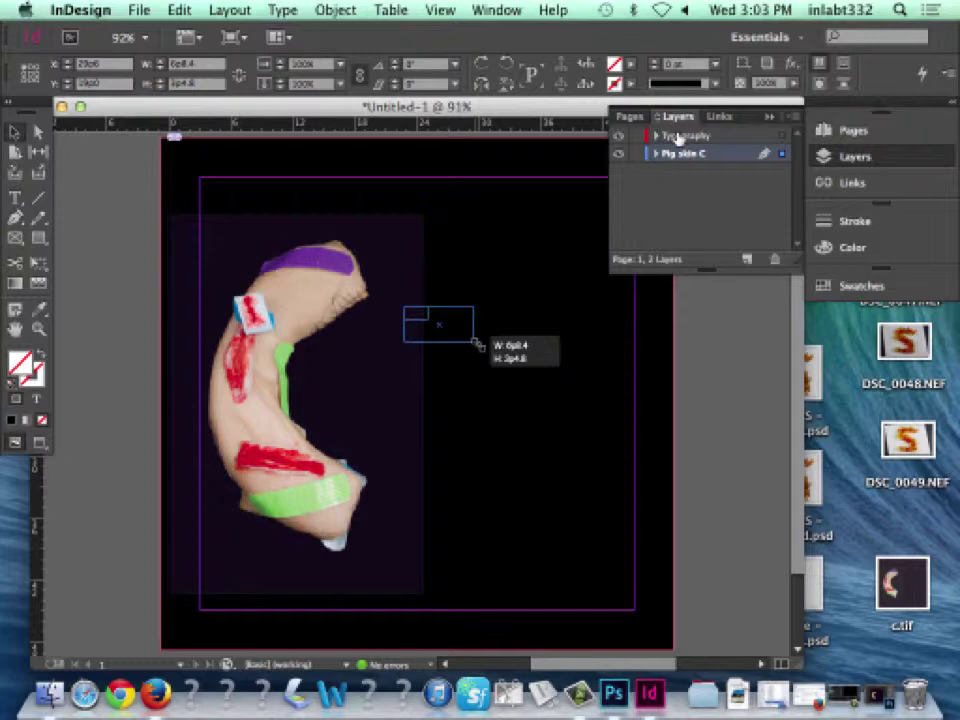
click(636, 153)
click(680, 136)
key(t)
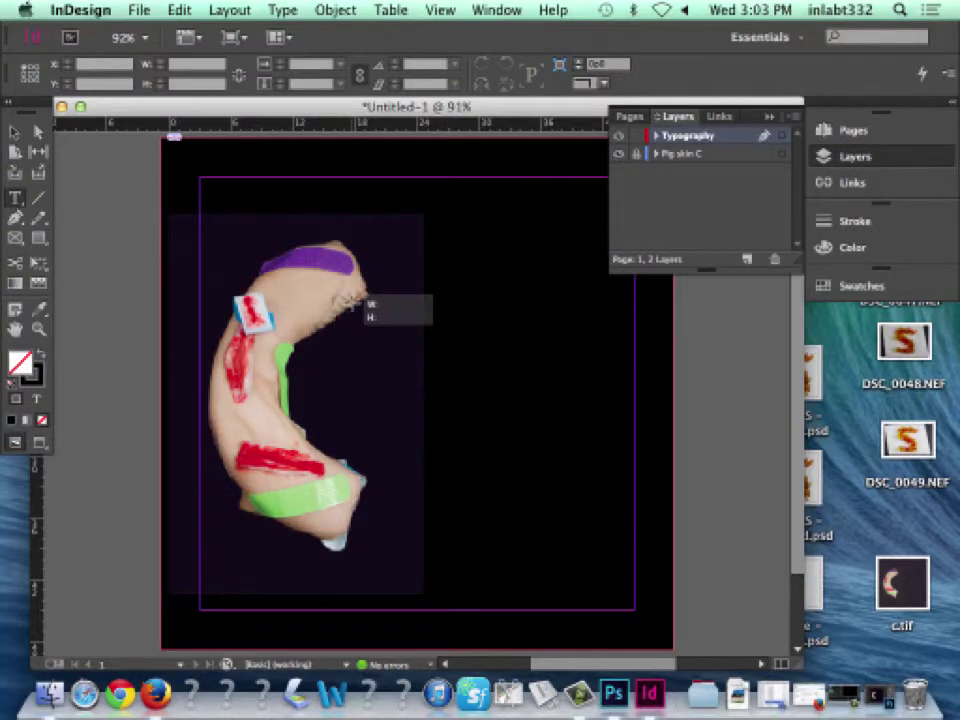
mouse_move(338, 318)
mouse_down()
mouse_move(540, 403)
mouse_move(570, 396)
mouse_move(531, 394)
mouse_move(561, 409)
mouse_move(624, 475)
mouse_move(493, 394)
mouse_up()
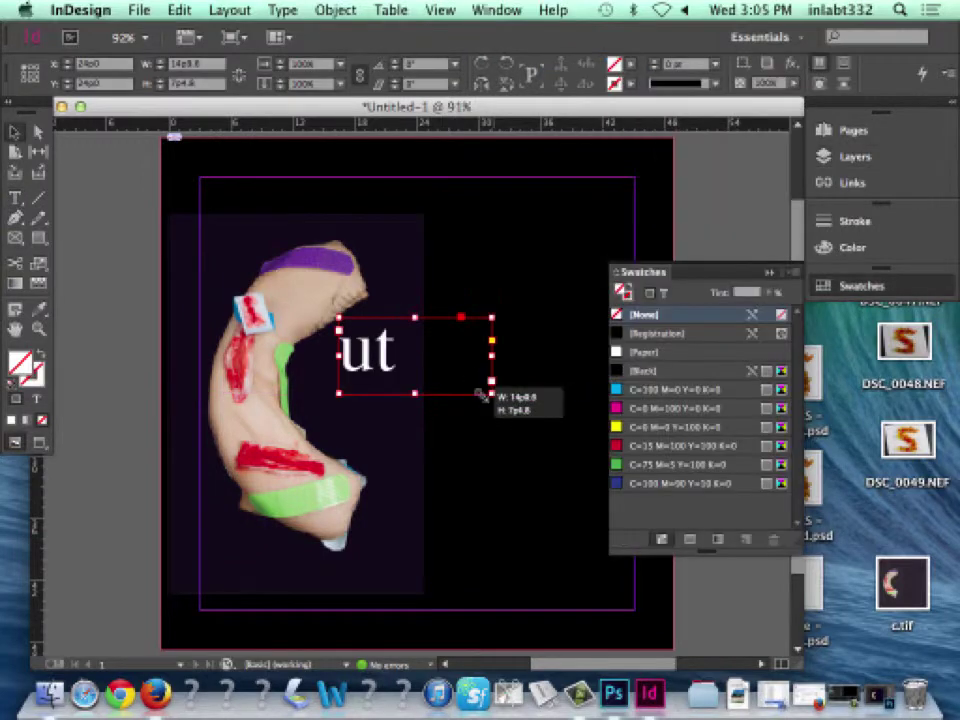
Narrow the text frame beside the C photo
drag(481, 393, 410, 397)
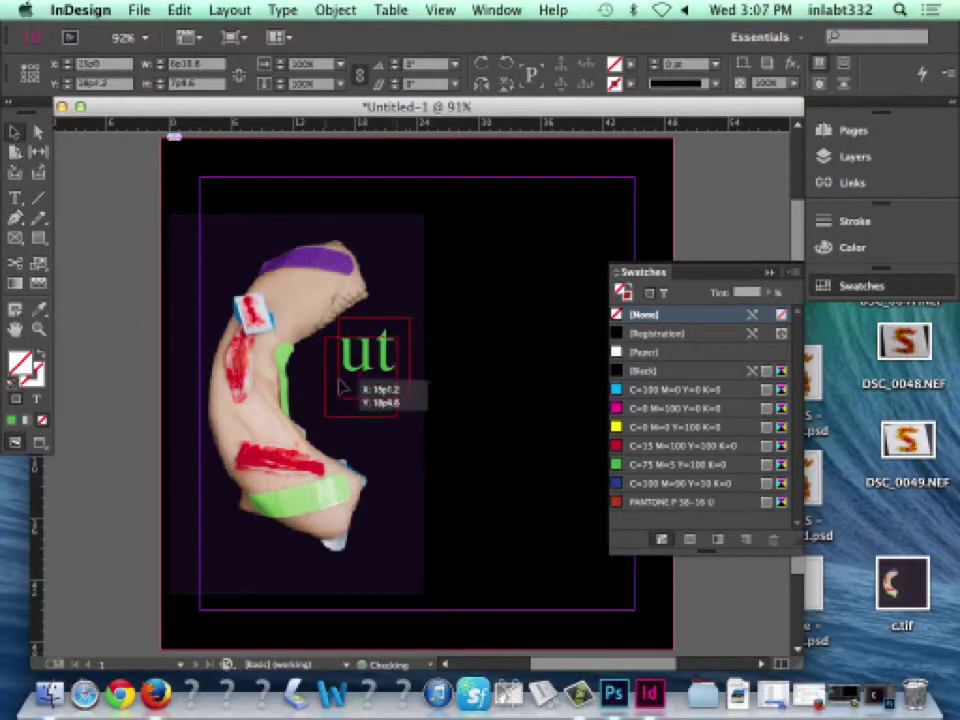
Nudge the green 'ut' frame slightly down and left toward the C
drag(340, 385, 334, 392)
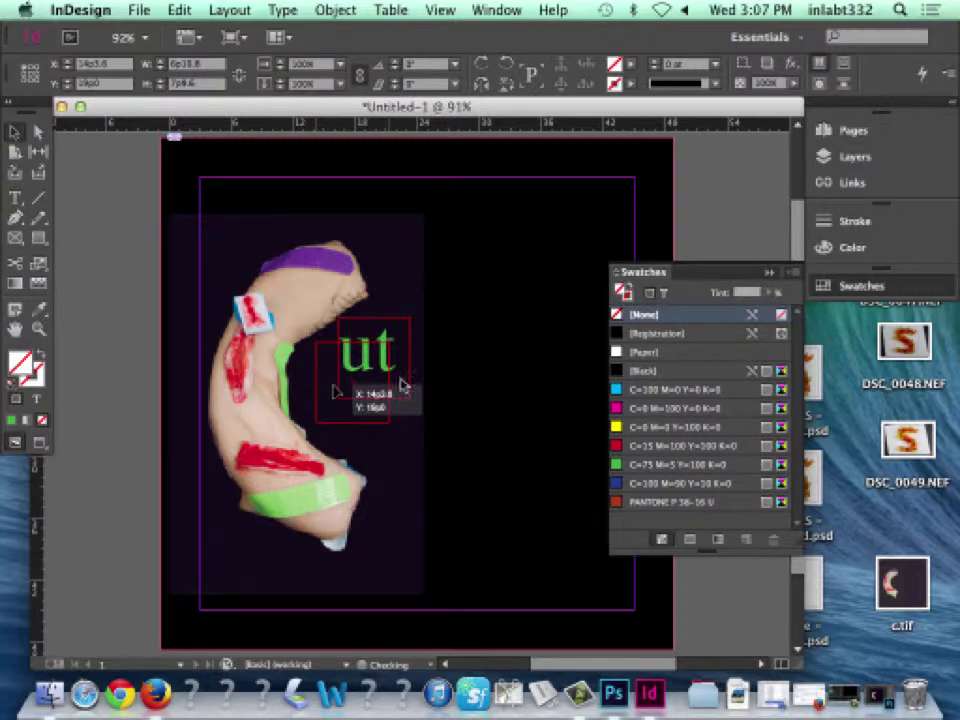
Scale the green 'ut' text up and down, ending at a medium size right of the C
drag(390, 423, 579, 489)
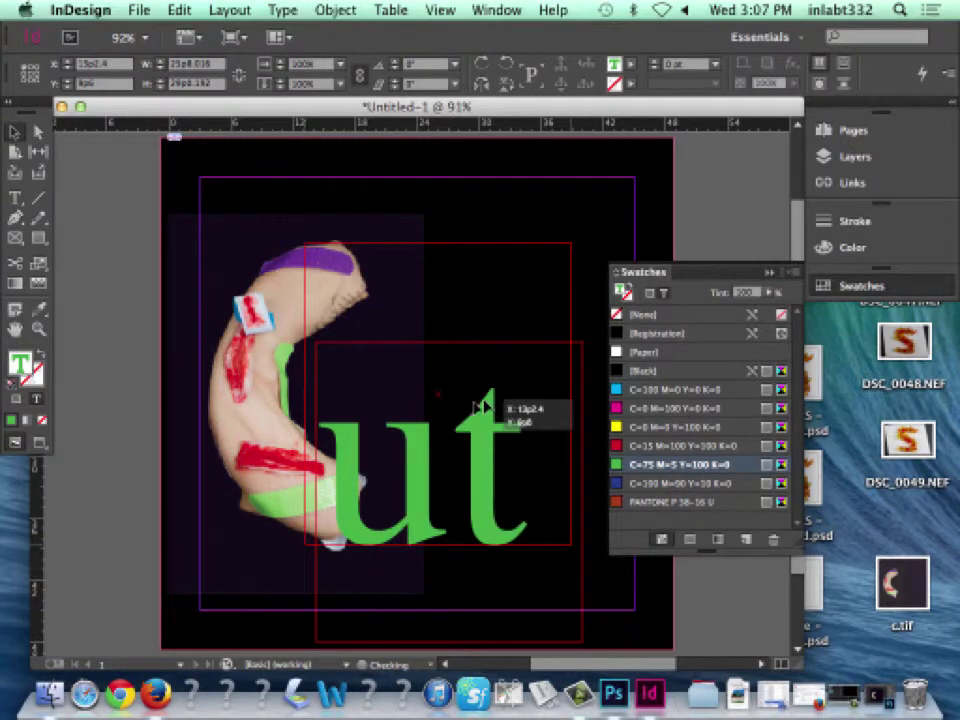
drag(484, 407, 494, 424)
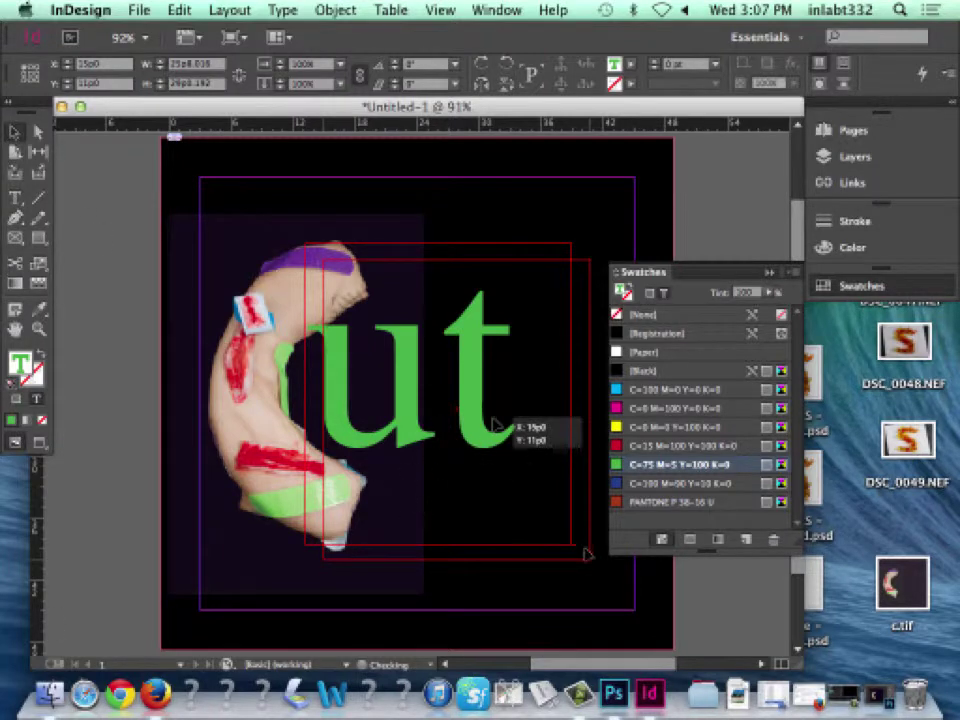
drag(586, 559, 627, 603)
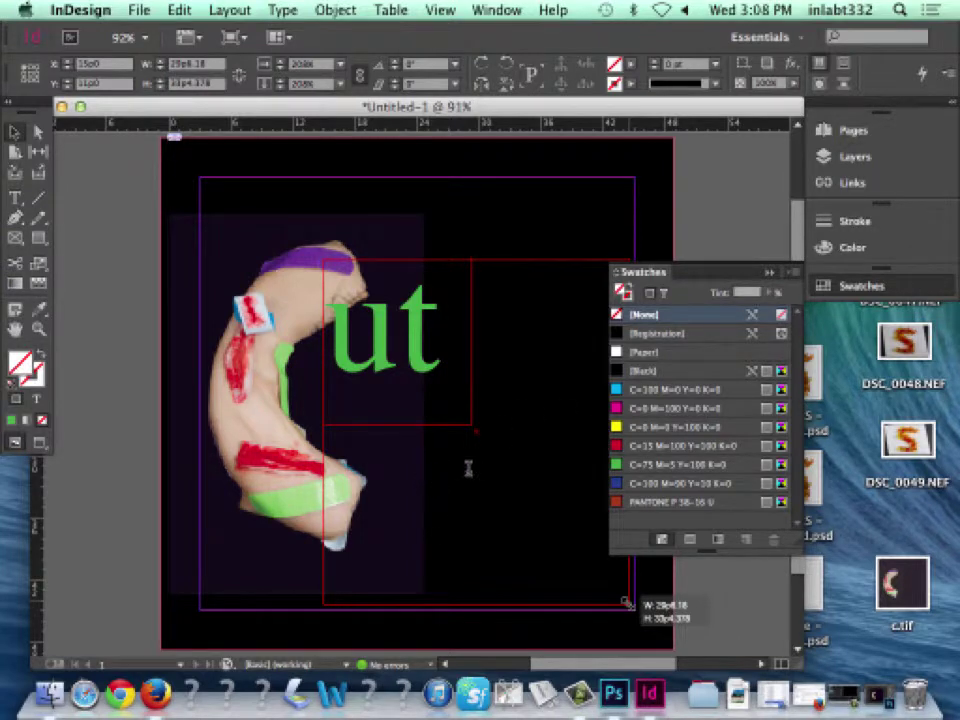
drag(626, 603, 463, 449)
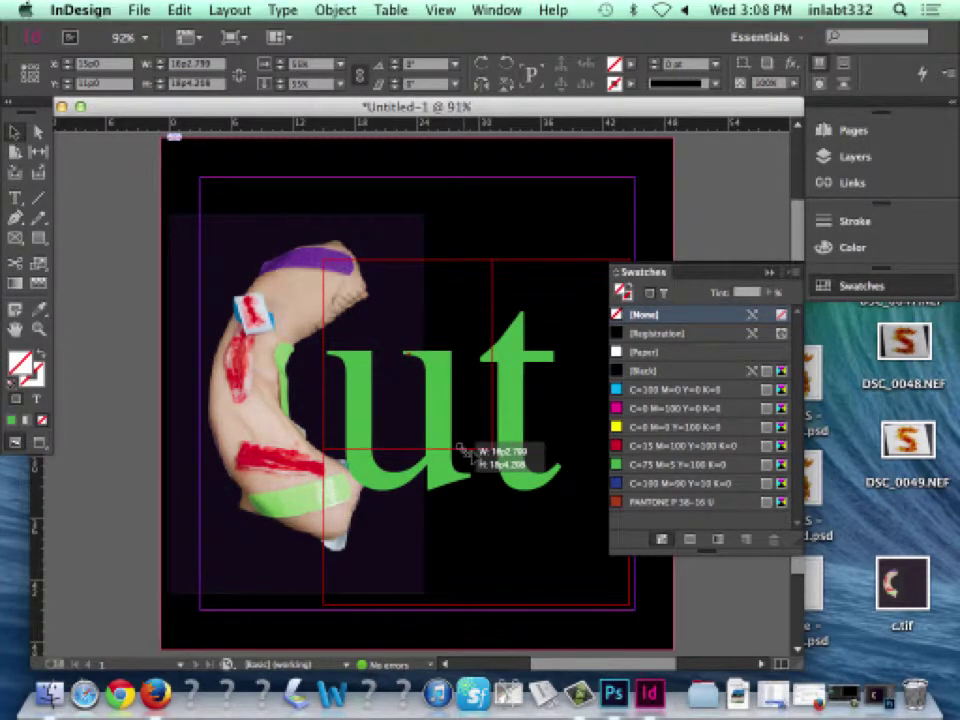
drag(463, 449, 425, 383)
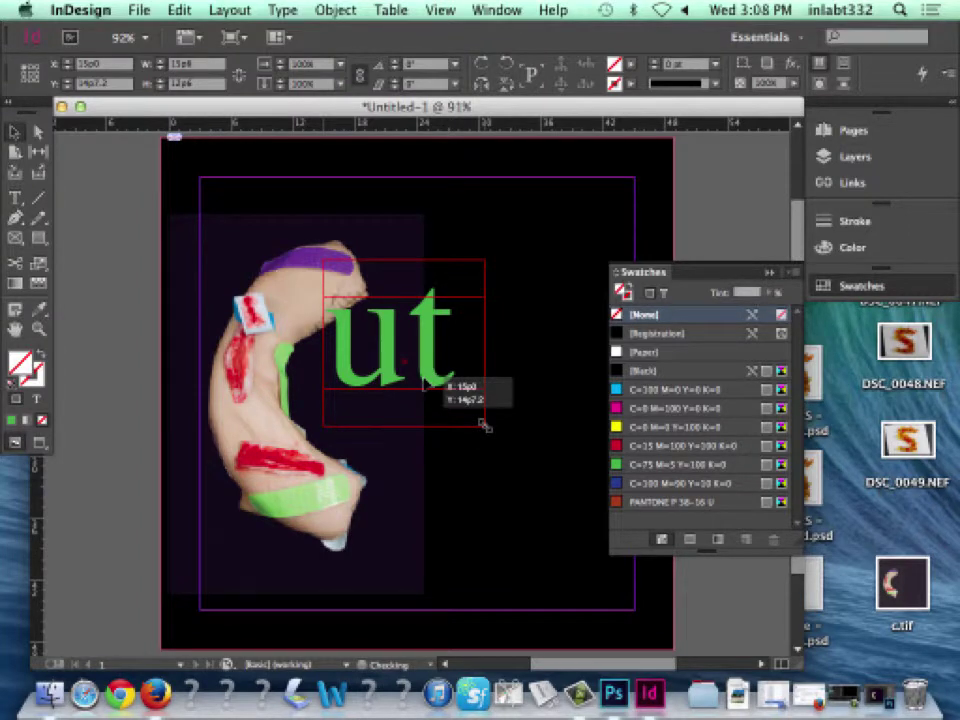
drag(485, 425, 578, 537)
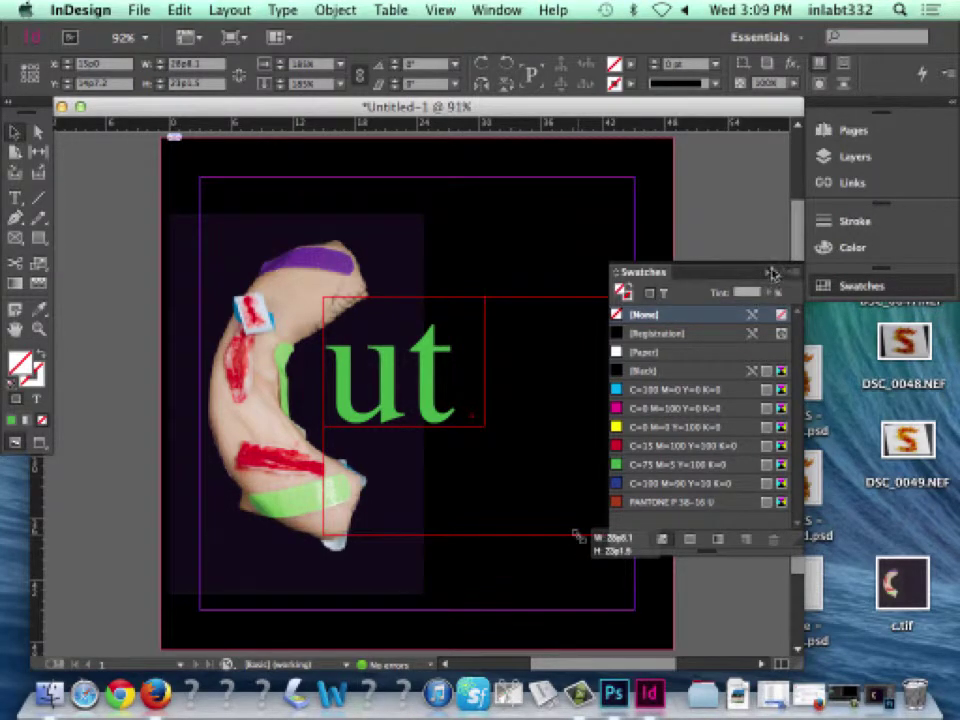
Scale the green 'ut' text much larger and move it up against the C's right side
drag(470, 402, 613, 514)
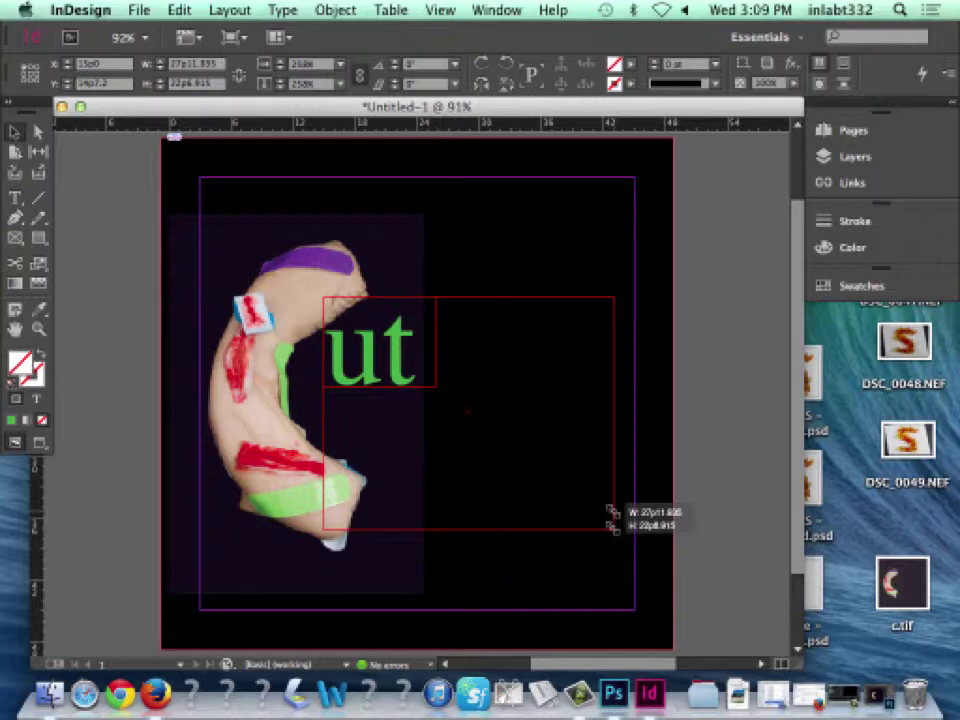
drag(613, 527, 532, 440)
drag(460, 450, 460, 423)
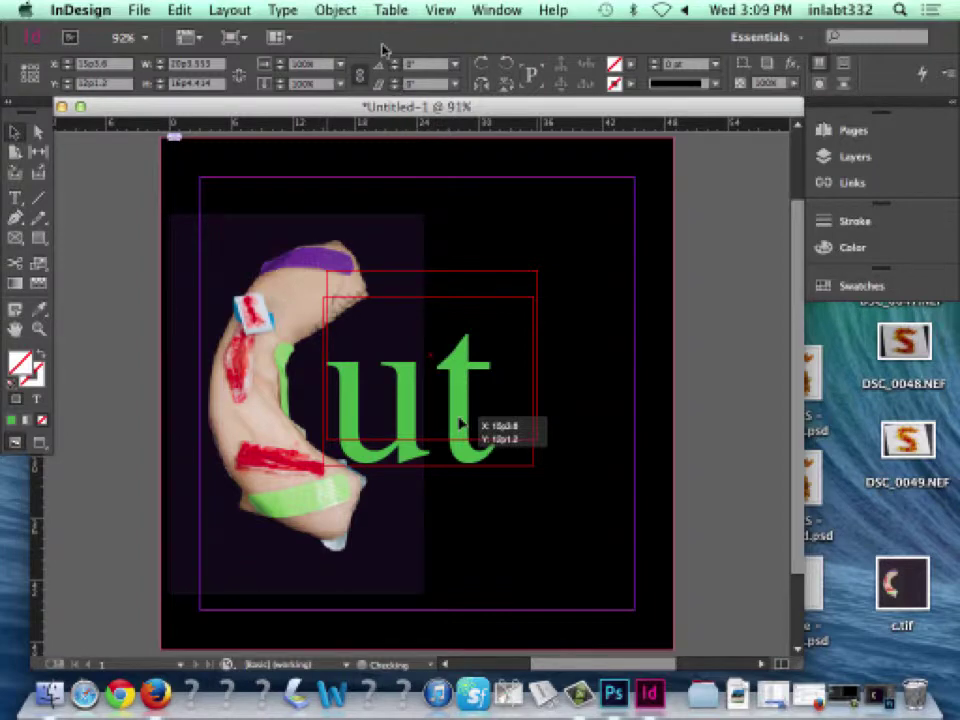
Place the green brush-lettered UT image in a frame beside the C, about 31p3.6 × 16p7.2
drag(383, 50, 417, 437)
drag(417, 436, 418, 437)
click(15, 198)
drag(327, 271, 652, 495)
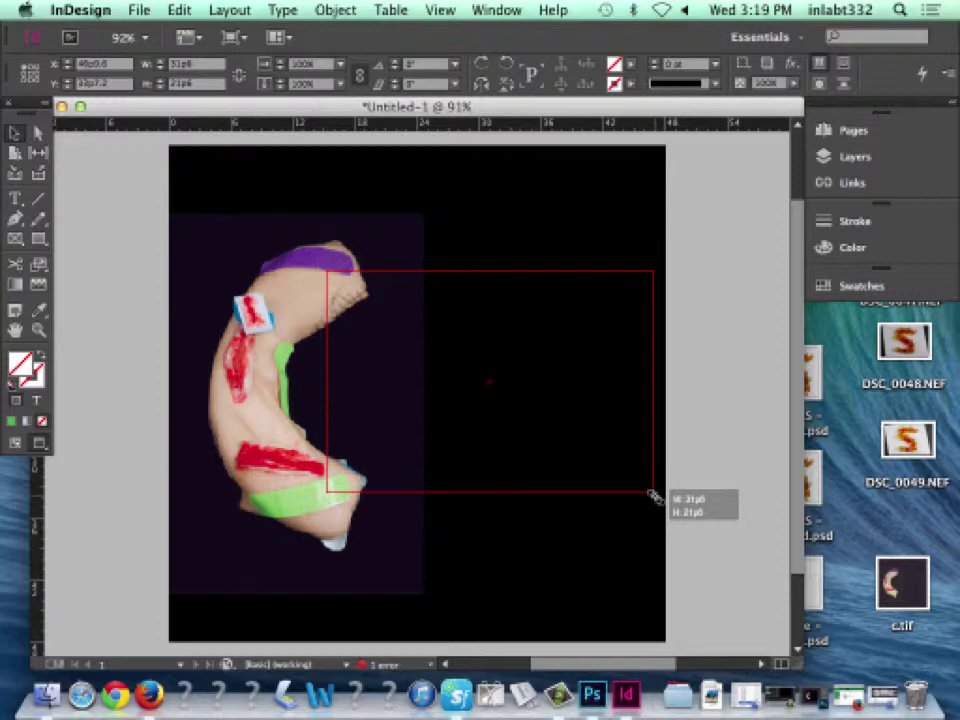
drag(652, 495, 651, 443)
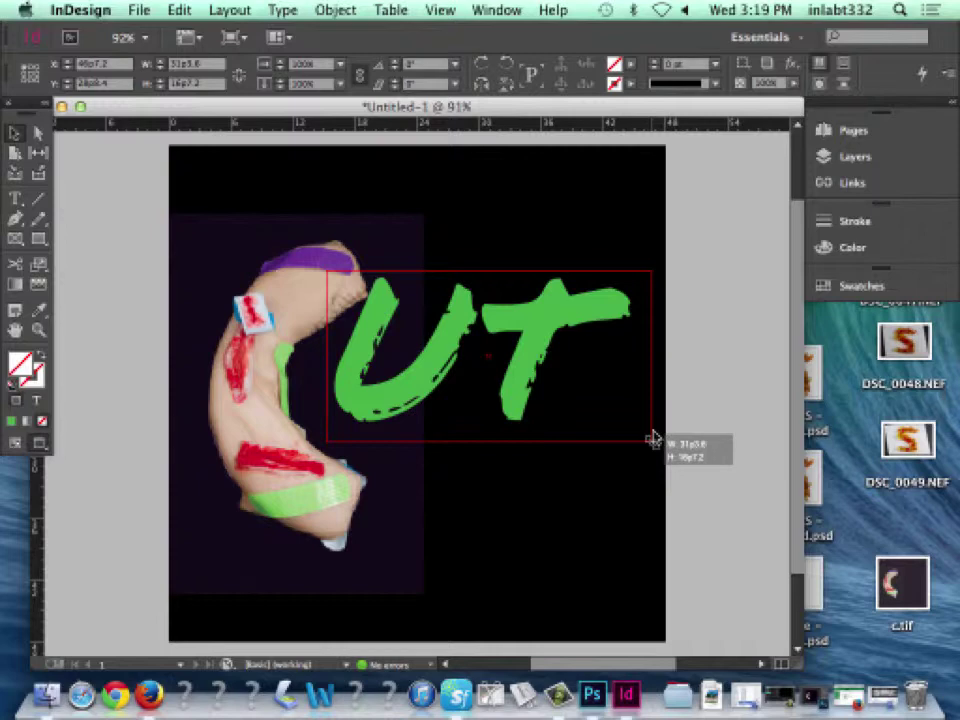
Nudge the UT image slightly lower beside the C, then switch to the Selection tool
drag(652, 438, 650, 440)
drag(510, 422, 540, 447)
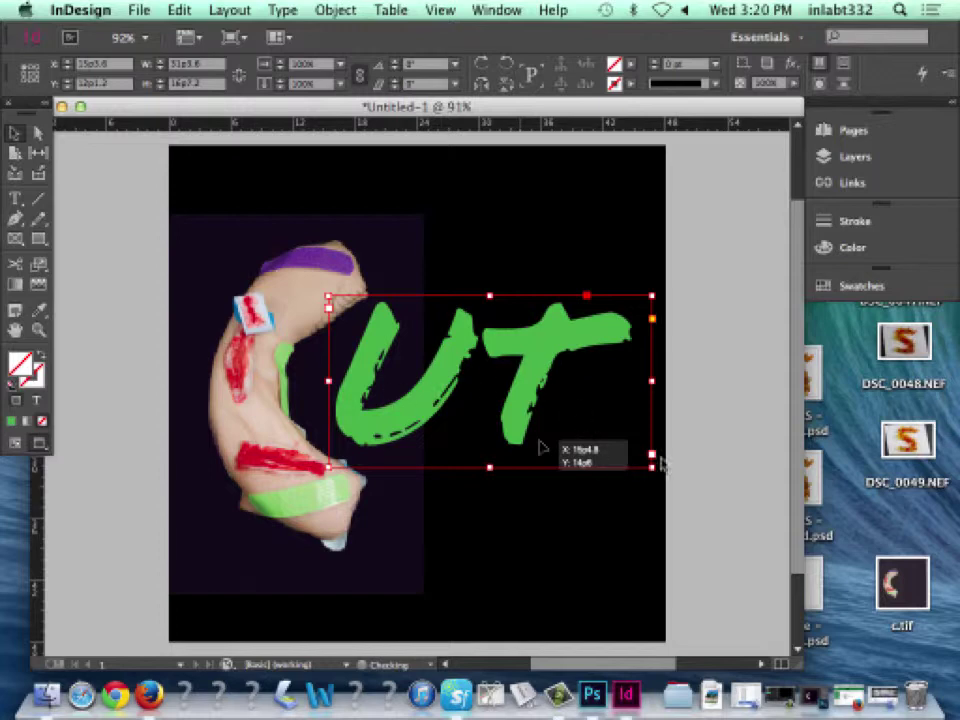
click(15, 133)
Select the Zoom tool to magnify the area around the green UT lettering
click(39, 330)
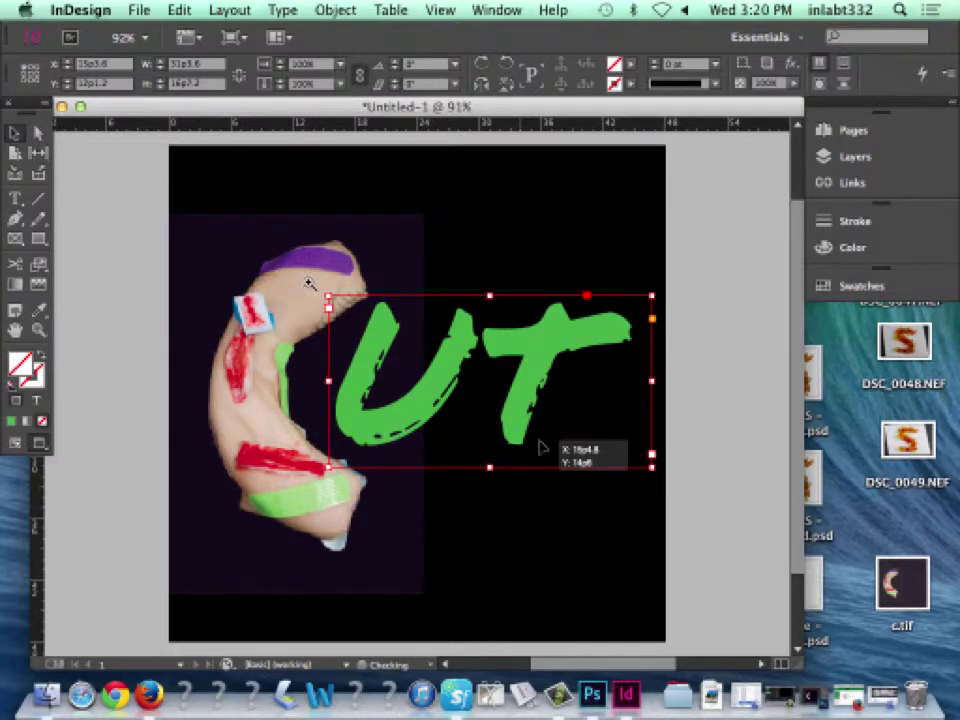